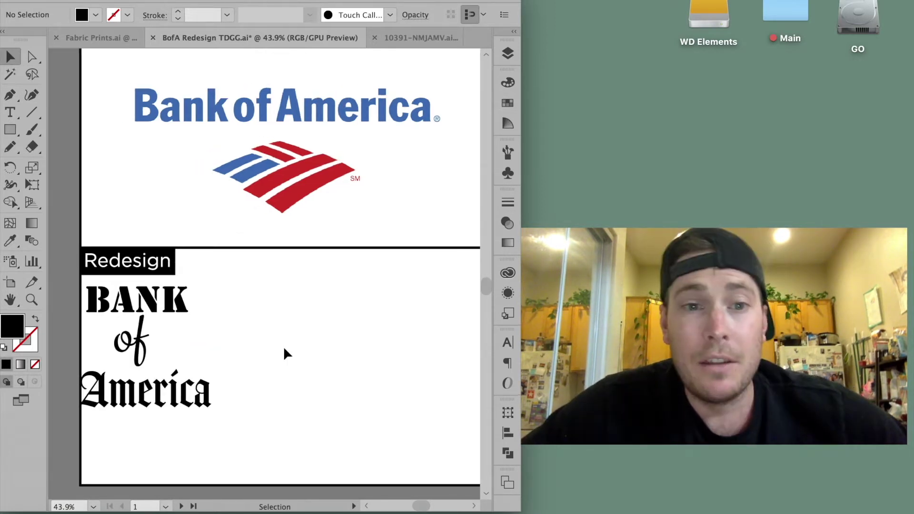
{"action": "scroll", "coordinate": [285, 350], "scroll_direction": "right", "scroll_amount": 1}
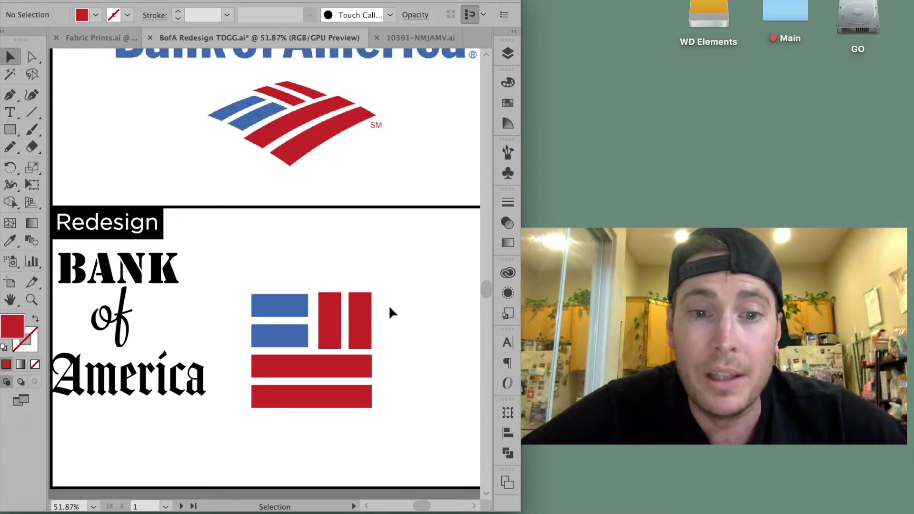
{"action": "scroll", "coordinate": [345, 430], "scroll_direction": "up", "scroll_amount": 3}
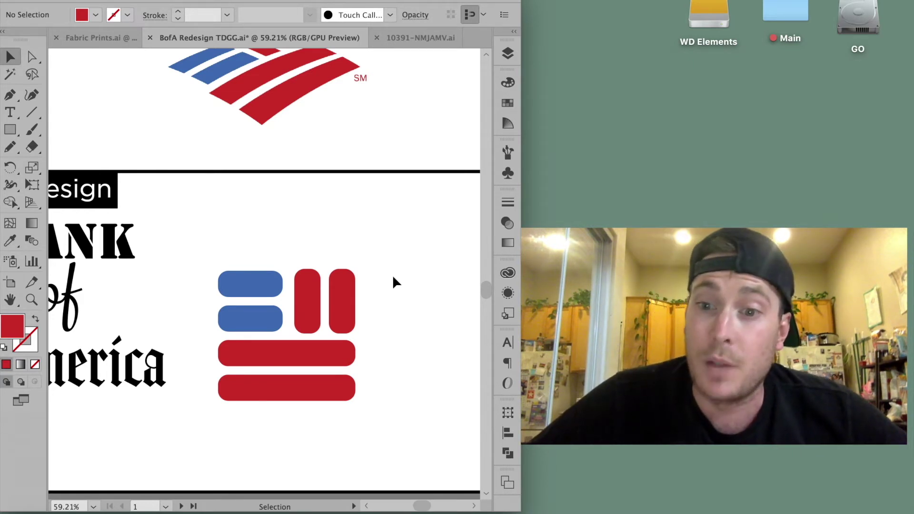
{"action": "scroll", "coordinate": [392, 275], "scroll_direction": "down", "scroll_amount": 1}
{"action": "scroll", "coordinate": [392, 275], "scroll_direction": "left", "scroll_amount": 1}
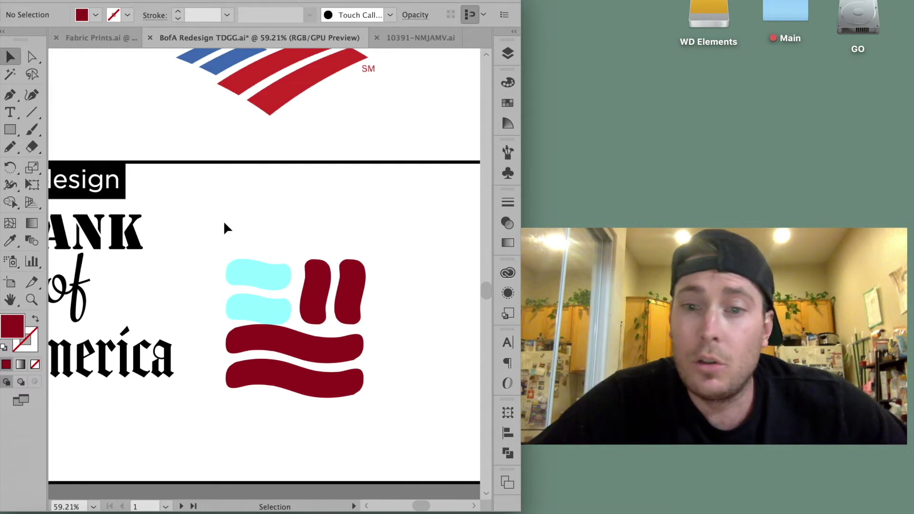
Apply a purple outer glow to the wavy bars of the redesigned flag emblem.
{"action": "left_click", "coordinate": [257, 273]}
{"action": "left_click", "coordinate": [196, 221]}
{"action": "scroll", "coordinate": [196, 221], "scroll_direction": "down", "scroll_amount": 2}
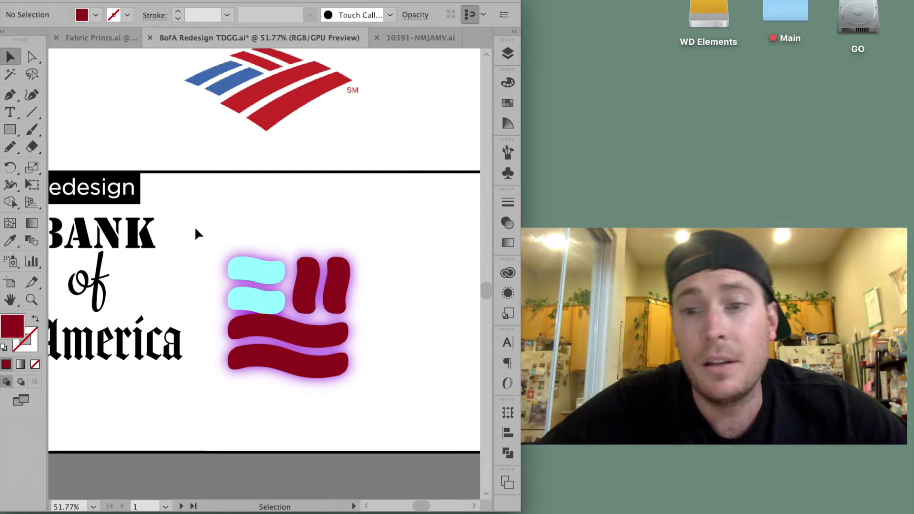
Change the rounded corners of all the flag emblem's bars to inverted, notched corners.
{"action": "scroll", "coordinate": [195, 229], "scroll_direction": "up", "scroll_amount": 3}
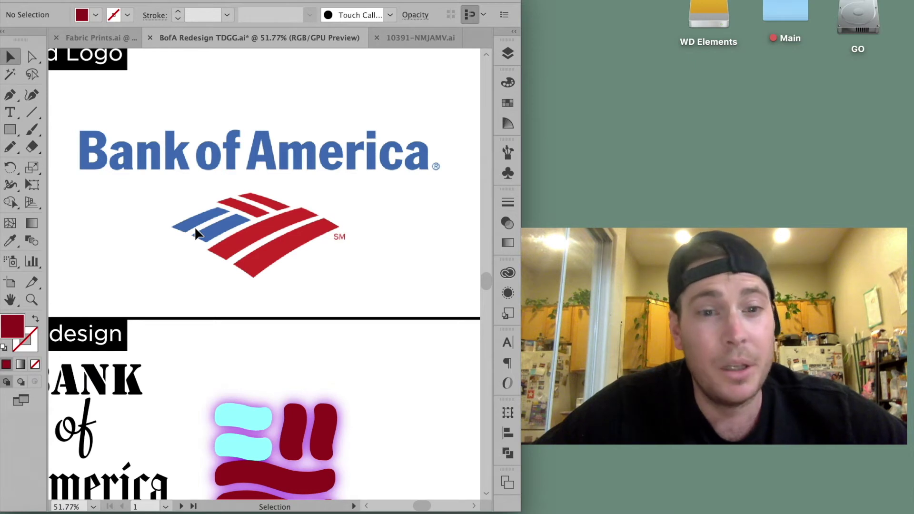
{"action": "scroll", "coordinate": [195, 231], "scroll_direction": "down", "scroll_amount": 2}
{"action": "scroll", "coordinate": [196, 231], "scroll_direction": "down", "scroll_amount": 1}
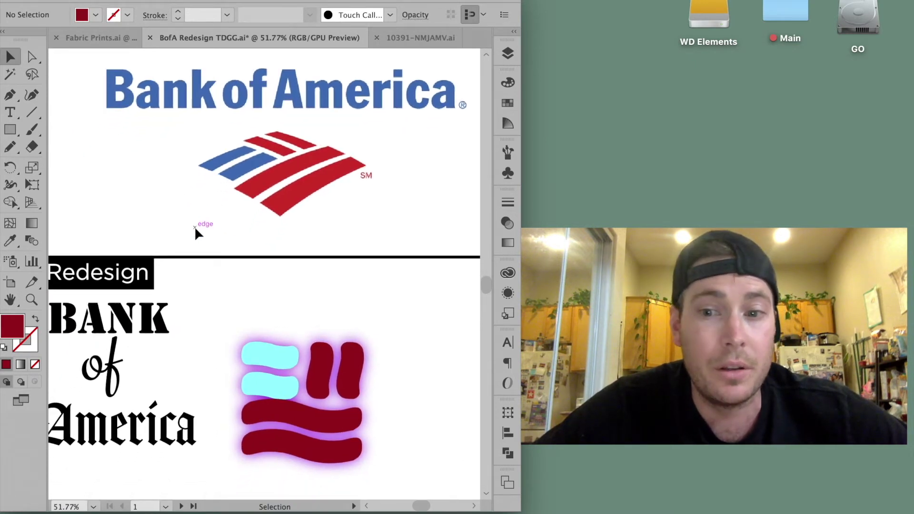
{"action": "scroll", "coordinate": [194, 227], "scroll_direction": "down", "scroll_amount": 2}
{"action": "scroll", "coordinate": [215, 234], "scroll_direction": "up", "scroll_amount": 2}
{"action": "left_click", "coordinate": [261, 252]}
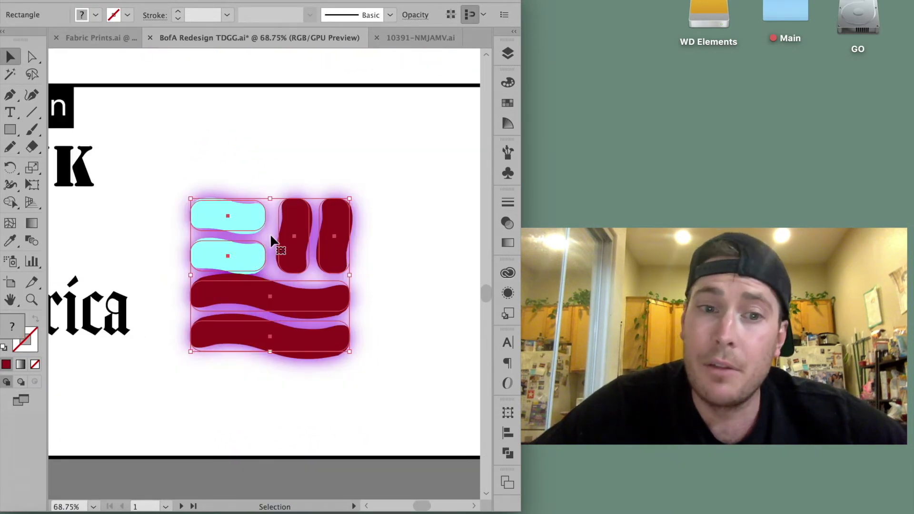
{"action": "left_click", "coordinate": [292, 161]}
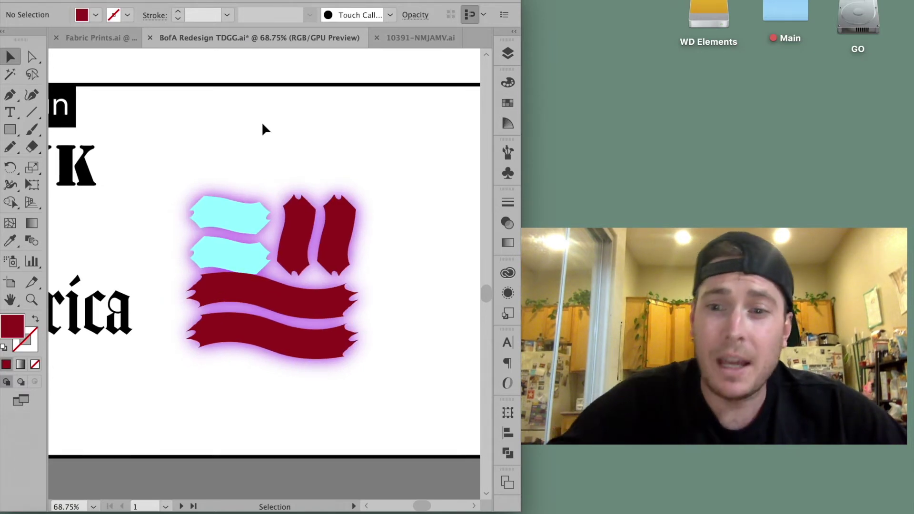
Compare the redesigned flag emblem and its lettering with the old Bank of America logo.
{"action": "scroll", "coordinate": [262, 124], "scroll_direction": "down", "scroll_amount": 2}
{"action": "scroll", "coordinate": [262, 125], "scroll_direction": "up", "scroll_amount": 1}
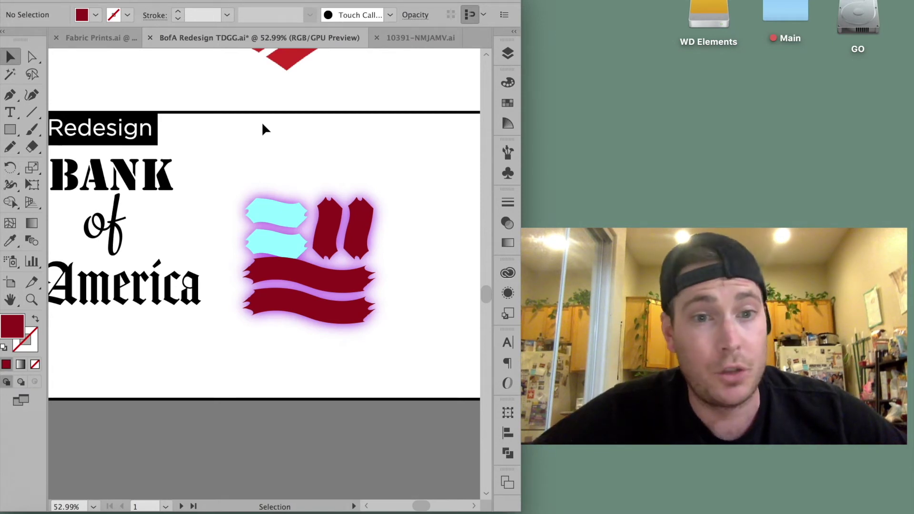
{"action": "scroll", "coordinate": [263, 126], "scroll_direction": "up", "scroll_amount": 10}
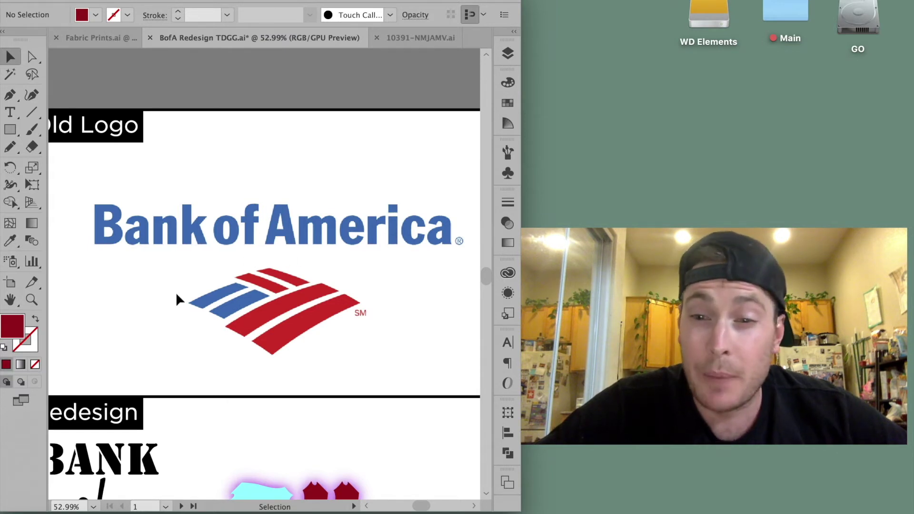
{"action": "scroll", "coordinate": [175, 300], "scroll_direction": "down", "scroll_amount": 1}
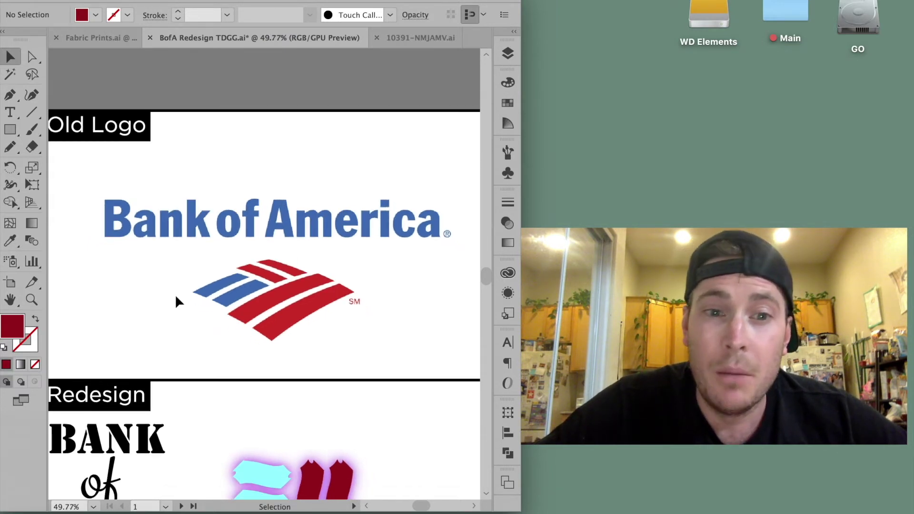
{"action": "scroll", "coordinate": [431, 238], "scroll_direction": "up", "scroll_amount": 5}
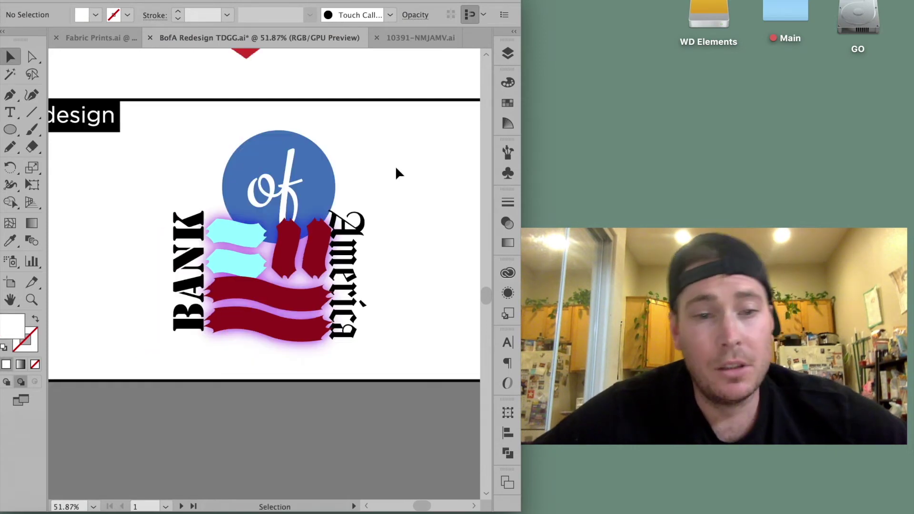
{"action": "scroll", "coordinate": [396, 173], "scroll_direction": "up", "scroll_amount": 3}
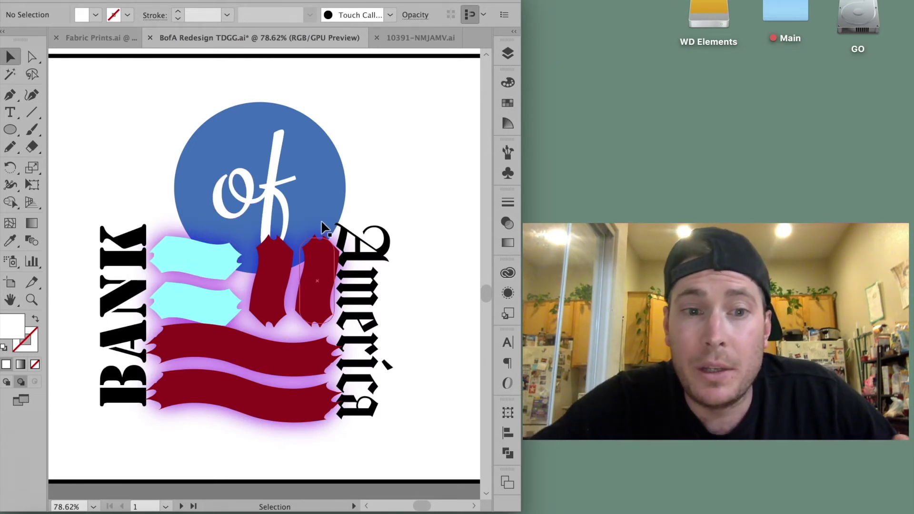
{"action": "scroll", "coordinate": [281, 345], "scroll_direction": "down", "scroll_amount": 1}
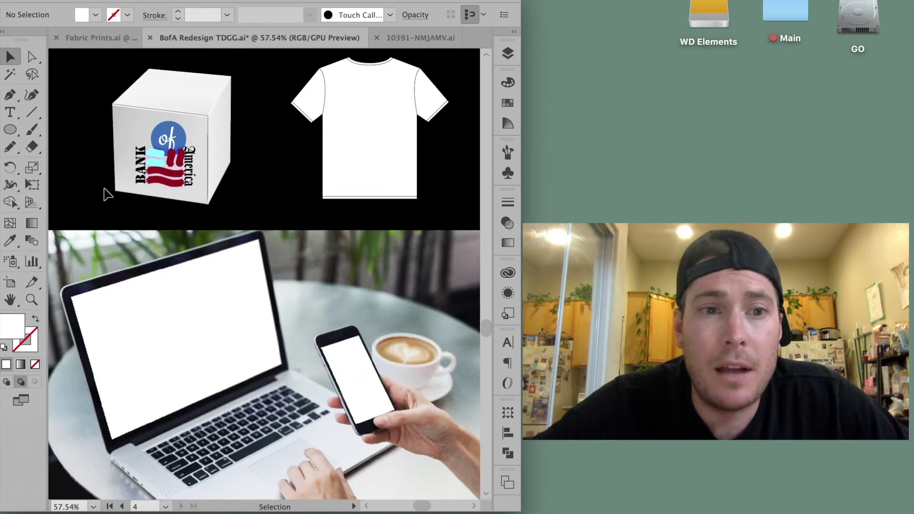
Examine the redesigned logo on the box, T-shirt, laptop and phone mockups and up close on the Redesign artboard.
{"action": "scroll", "coordinate": [104, 195], "scroll_direction": "up", "scroll_amount": 3}
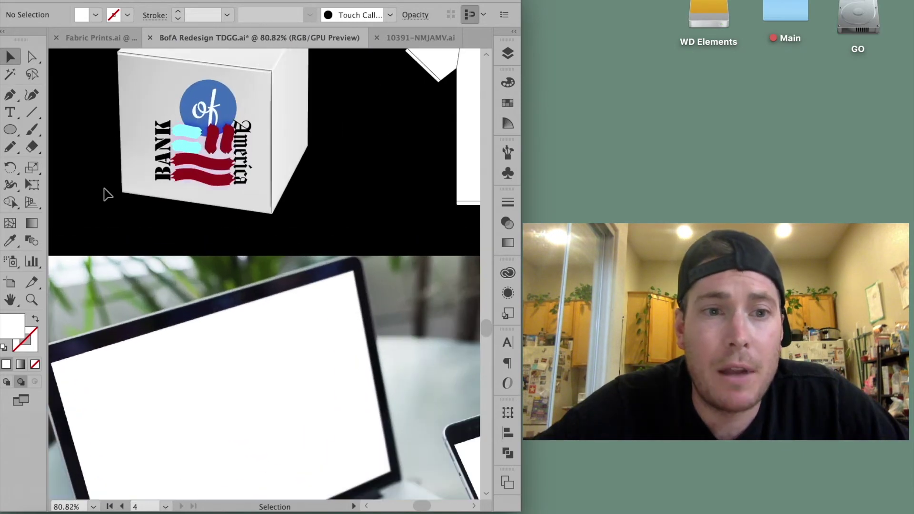
{"action": "scroll", "coordinate": [168, 157], "scroll_direction": "down", "scroll_amount": 2}
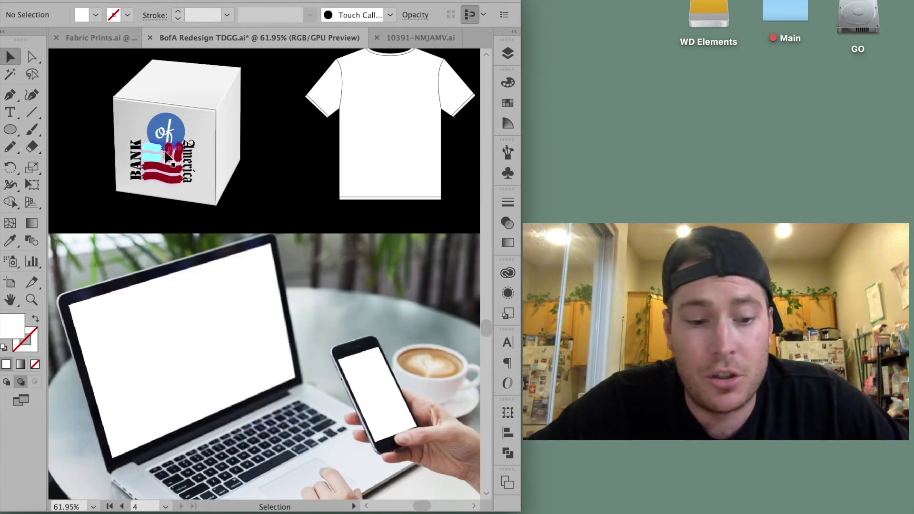
{"action": "scroll", "coordinate": [265, 172], "scroll_direction": "down", "scroll_amount": 2}
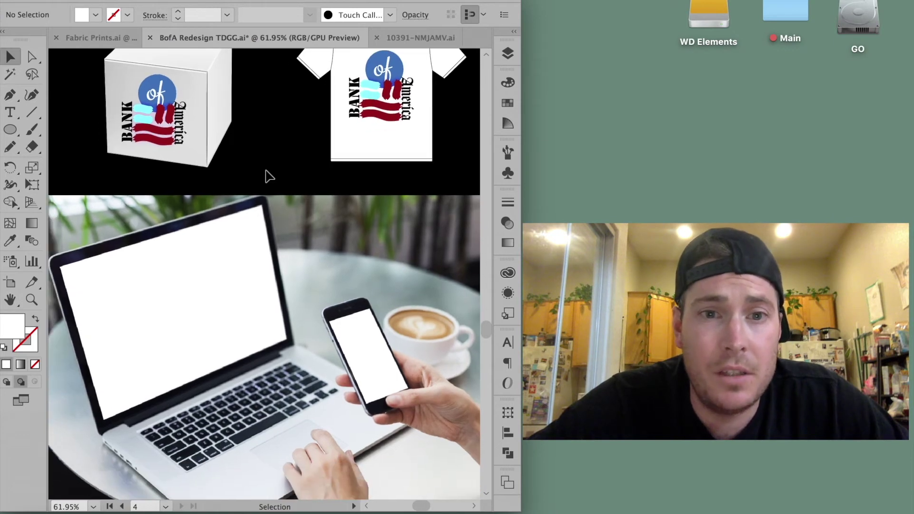
{"action": "scroll", "coordinate": [334, 233], "scroll_direction": "down", "scroll_amount": 2}
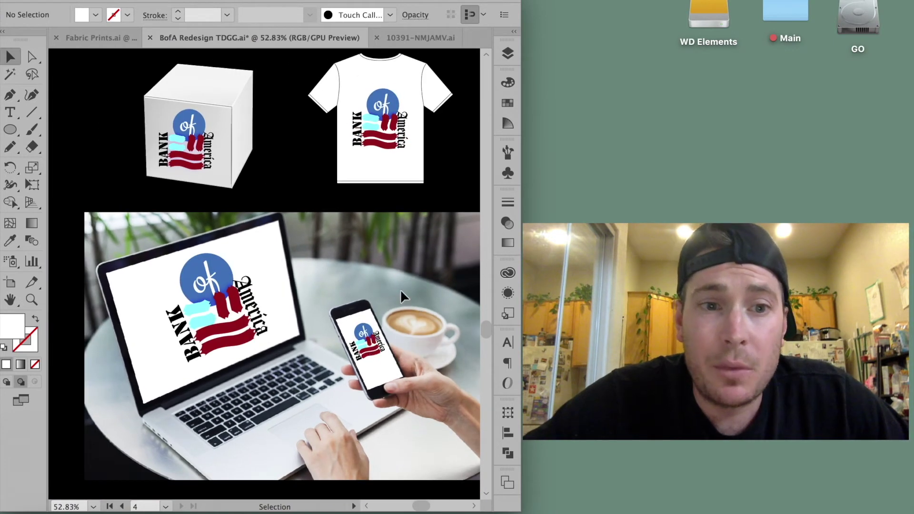
{"action": "scroll", "coordinate": [401, 289], "scroll_direction": "down", "scroll_amount": 2}
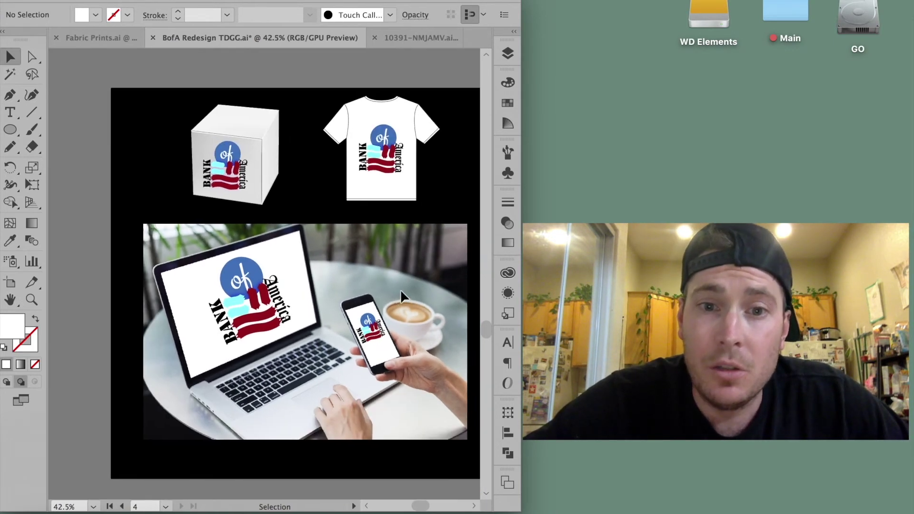
{"action": "scroll", "coordinate": [401, 289], "scroll_direction": "up", "scroll_amount": 1}
{"action": "scroll", "coordinate": [460, 338], "scroll_direction": "up", "scroll_amount": 6}
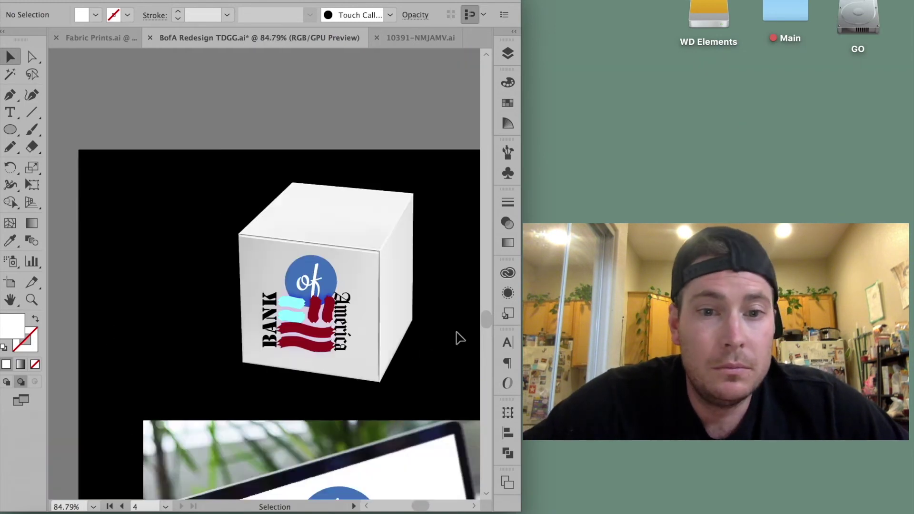
{"action": "scroll", "coordinate": [458, 338], "scroll_direction": "up", "scroll_amount": 6}
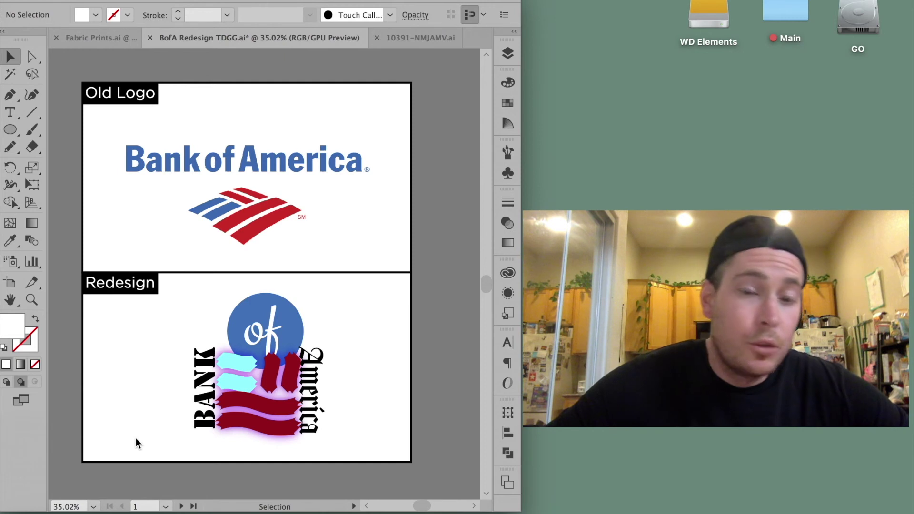
{"action": "key", "text": "super+equal"}
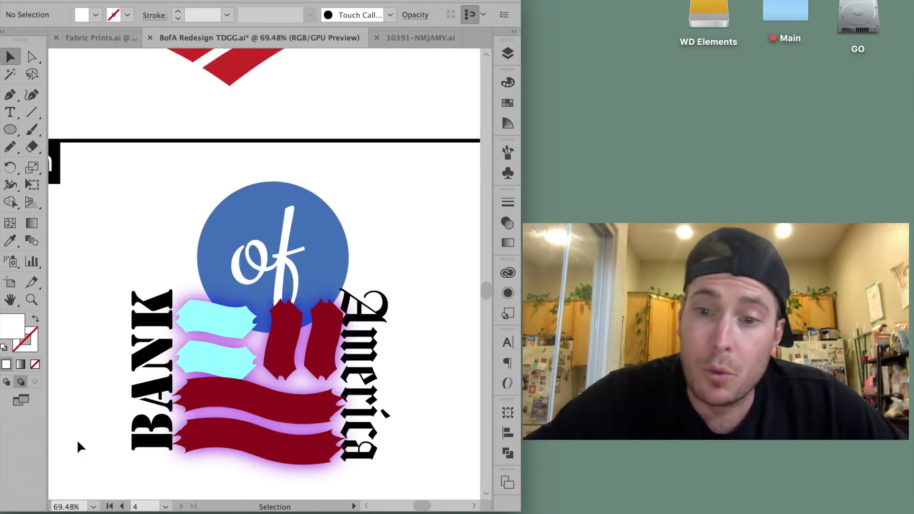